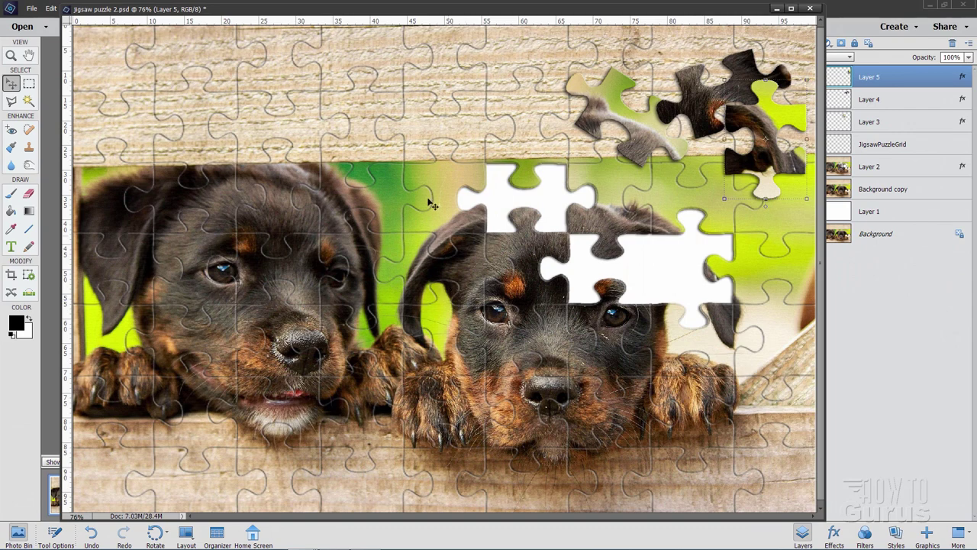
- Close the finished jigsaw puzzle example without saving changes
{"action": "left_click", "coordinate": [811, 9]}
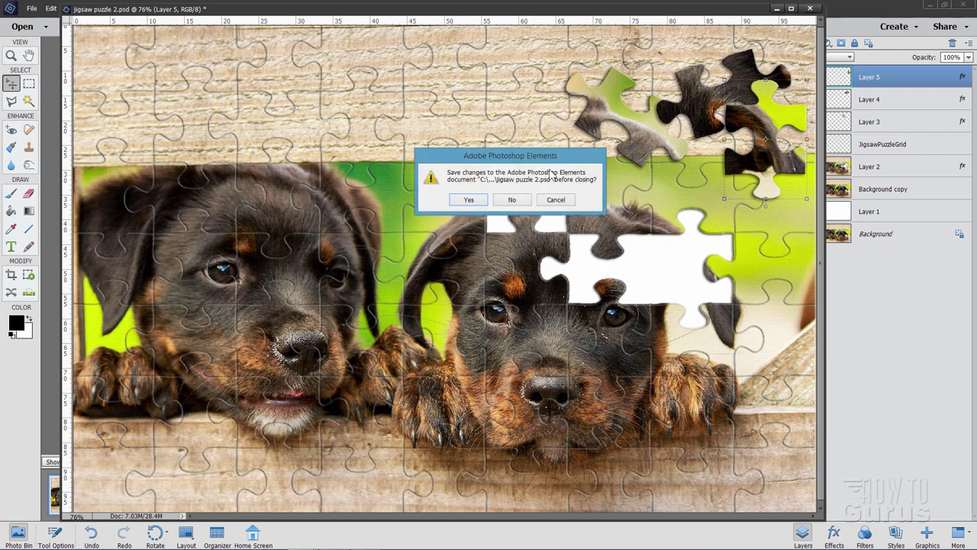
- Dock the puppy photo into the tabbed workspace and show Guided mode's Fun Edits
{"action": "left_click", "coordinate": [509, 199]}
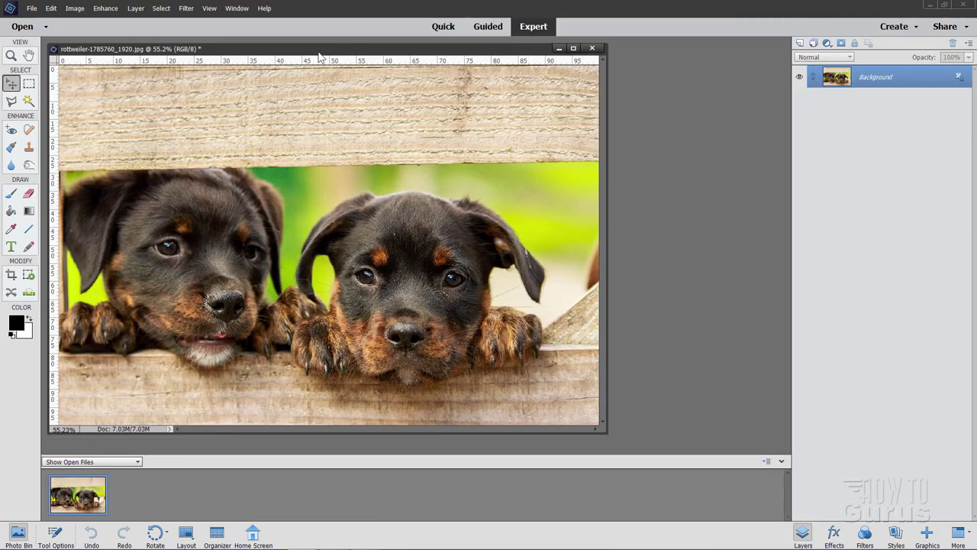
{"action": "left_click_drag", "start_coordinate": [317, 52], "coordinate": [359, 40]}
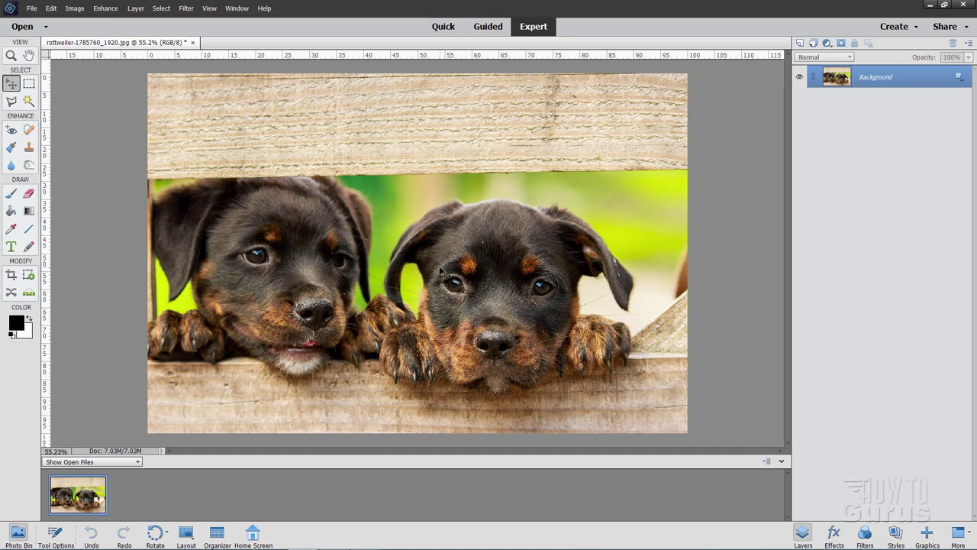
{"action": "left_click", "coordinate": [486, 28]}
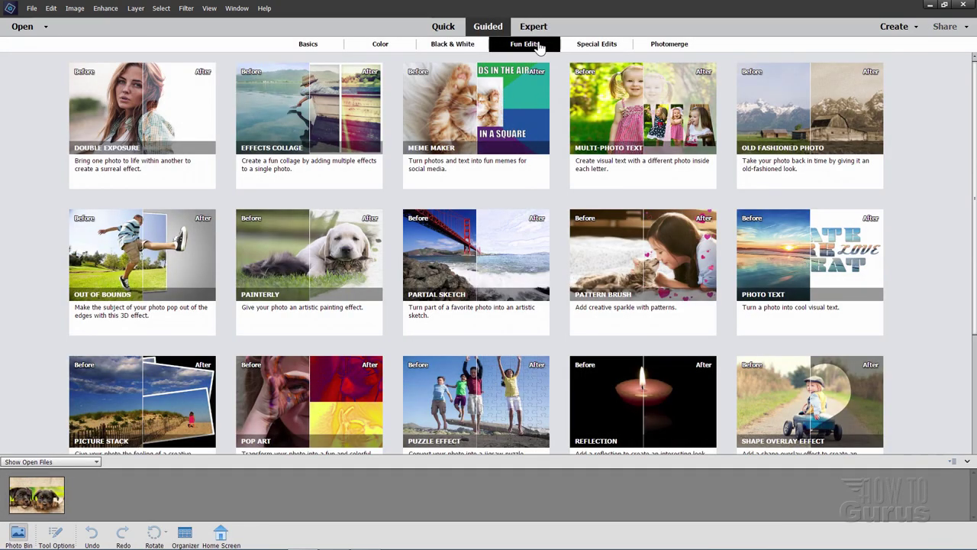
{"action": "left_click", "coordinate": [304, 45]}
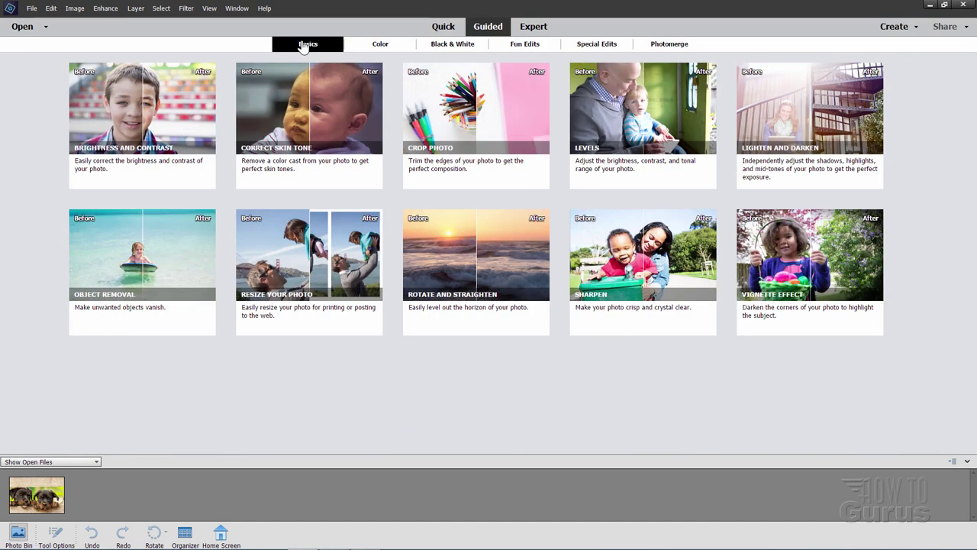
{"action": "left_click", "coordinate": [526, 46]}
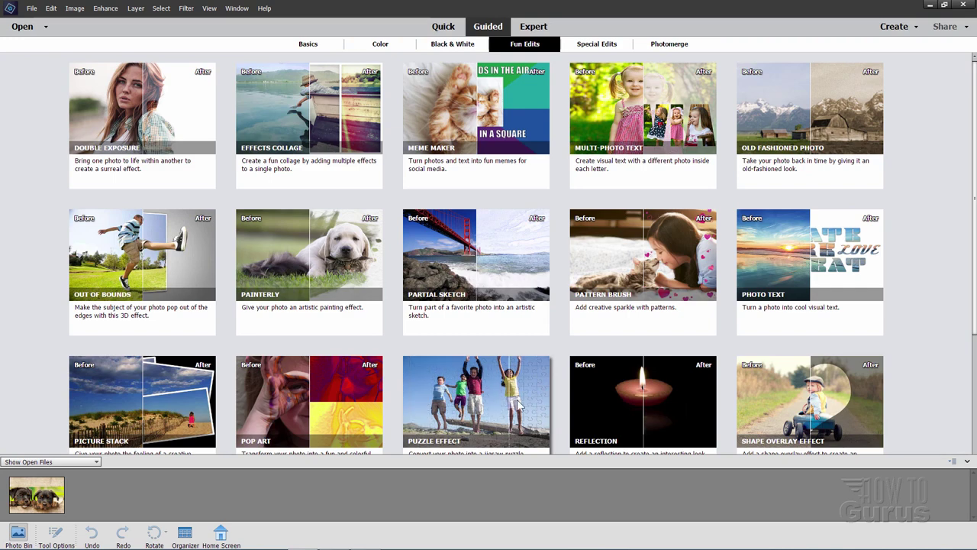
- Open the Puzzle Effect guided edit and apply the Large puzzle piece pattern
{"action": "left_click", "coordinate": [465, 400]}
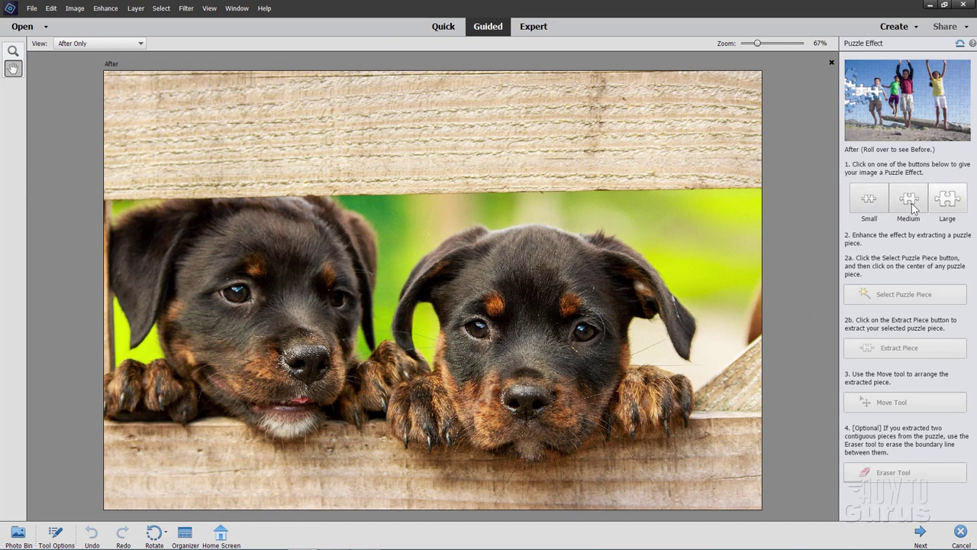
{"action": "left_click", "coordinate": [952, 206]}
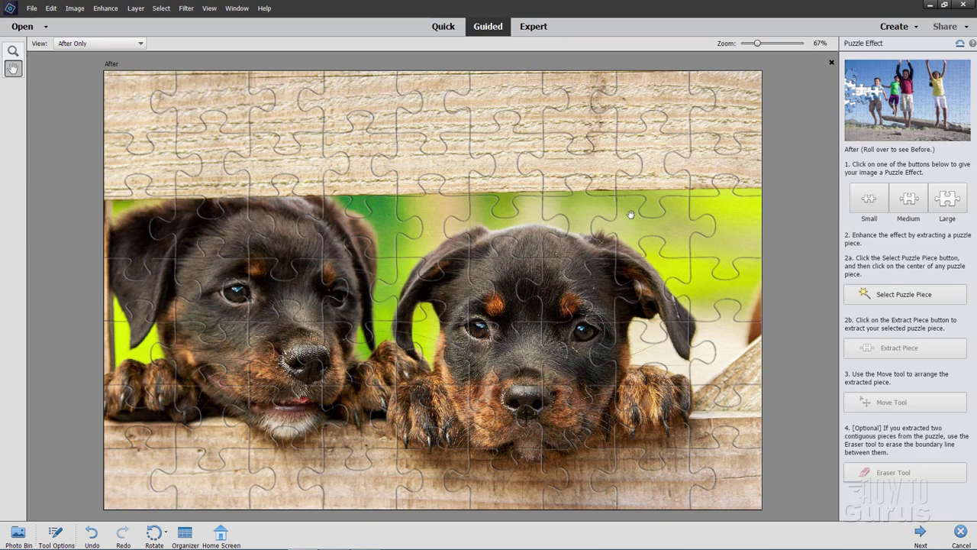
- Extract the piece above the right puppy's head and place it rotated on the upper-right wood
{"action": "left_click", "coordinate": [906, 298]}
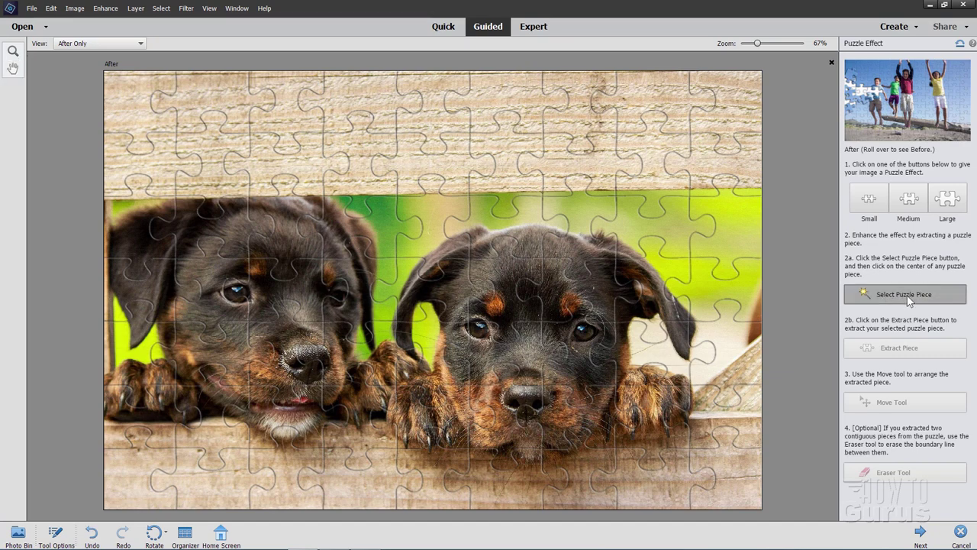
{"action": "left_click", "coordinate": [581, 232]}
{"action": "left_click", "coordinate": [893, 353]}
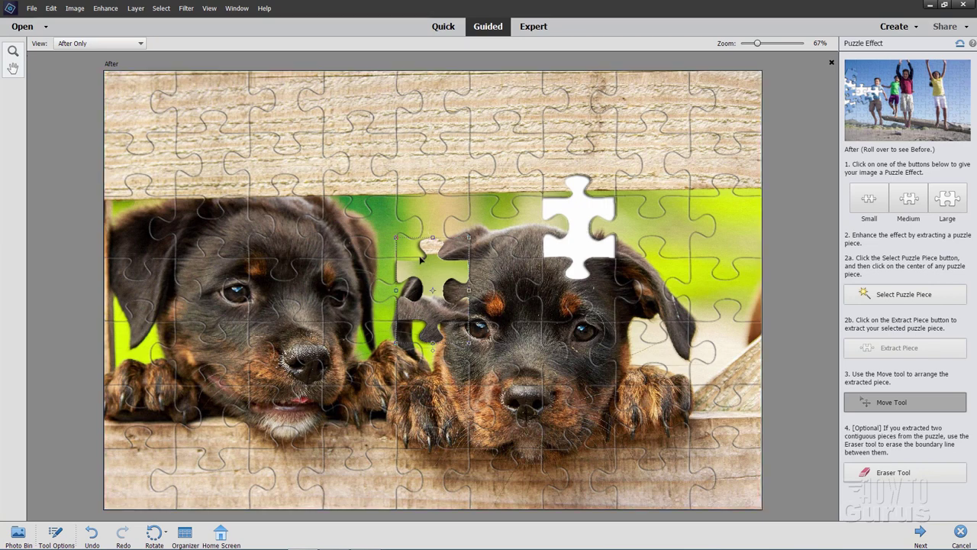
{"action": "left_click_drag", "start_coordinate": [434, 274], "coordinate": [656, 128]}
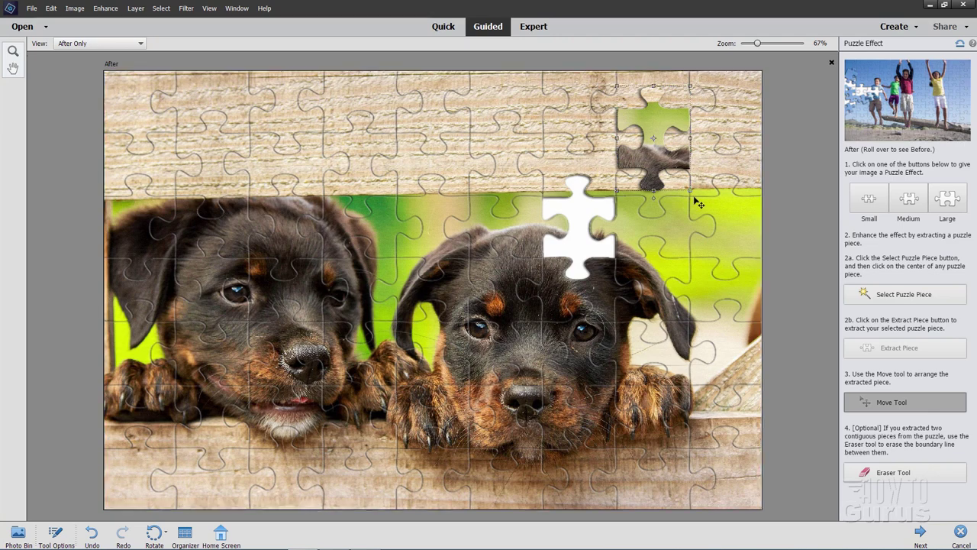
{"action": "left_click_drag", "start_coordinate": [698, 196], "coordinate": [733, 149]}
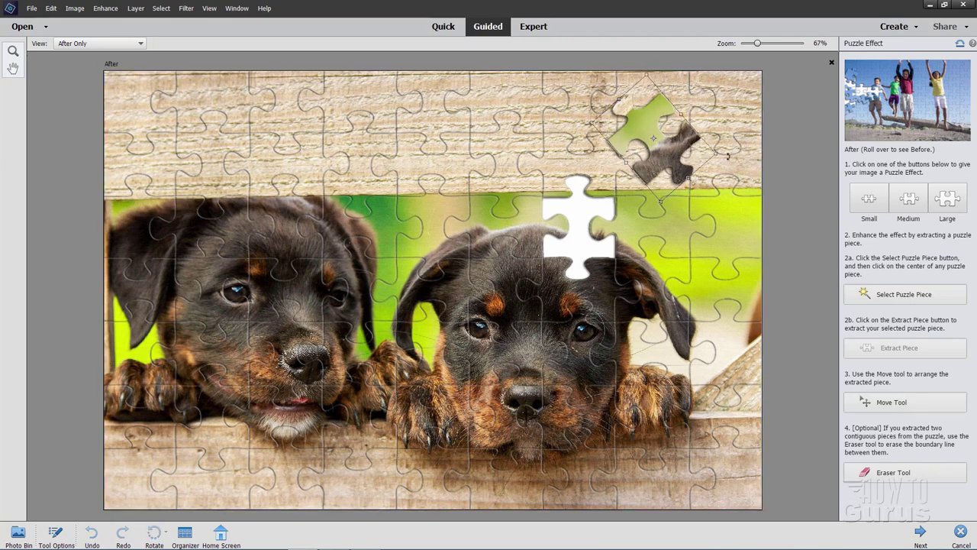
{"action": "left_click_drag", "start_coordinate": [666, 163], "coordinate": [647, 162]}
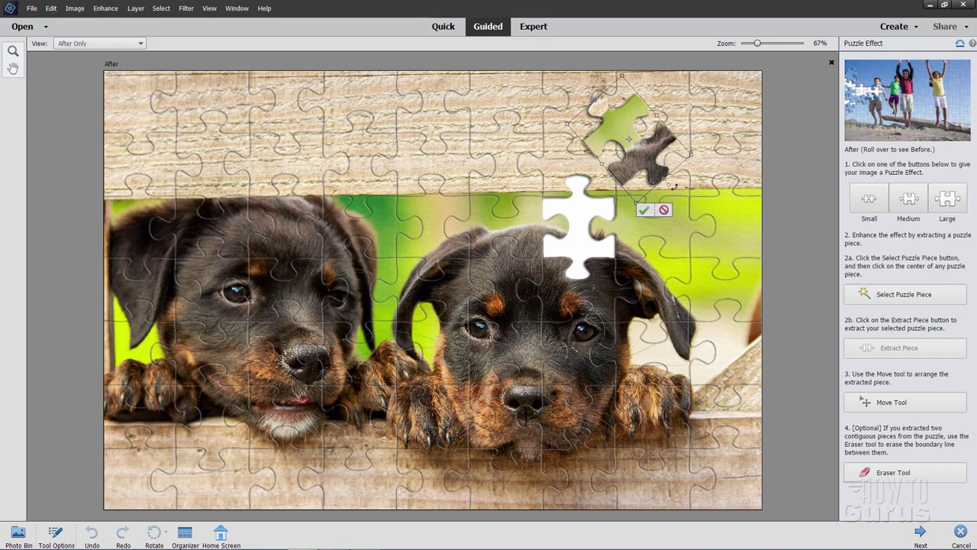
{"action": "left_click", "coordinate": [643, 210]}
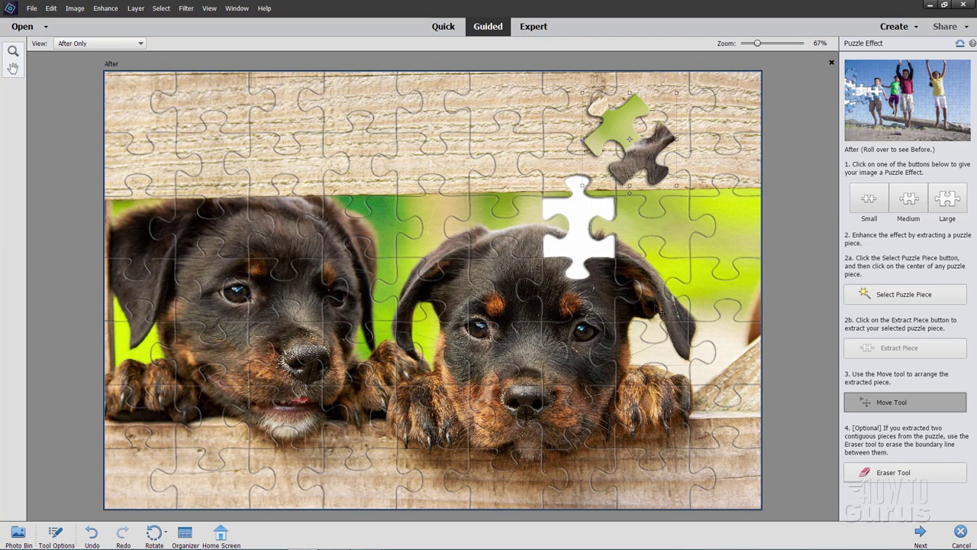
- Extract the piece beside the right puppy's ear and move it to the top right
{"action": "left_click", "coordinate": [899, 296]}
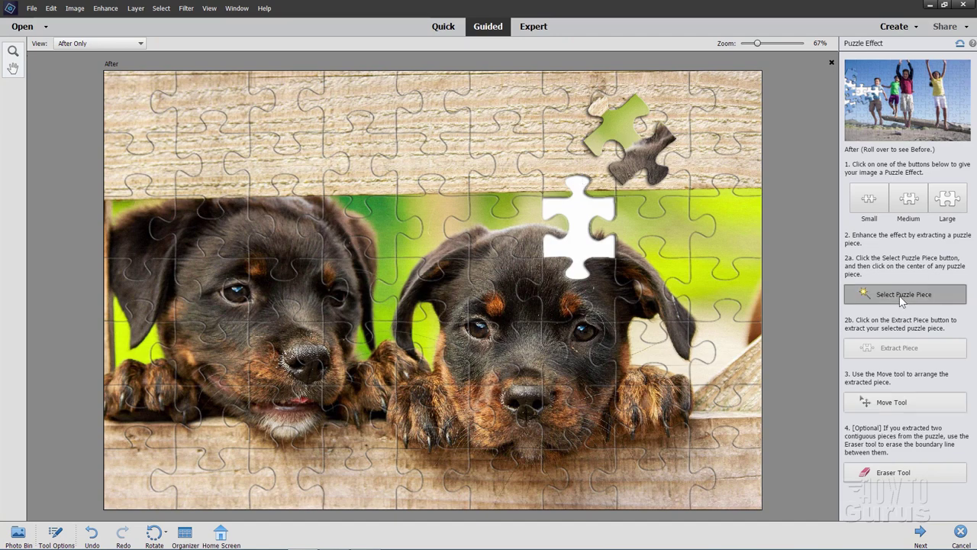
{"action": "left_click", "coordinate": [654, 296]}
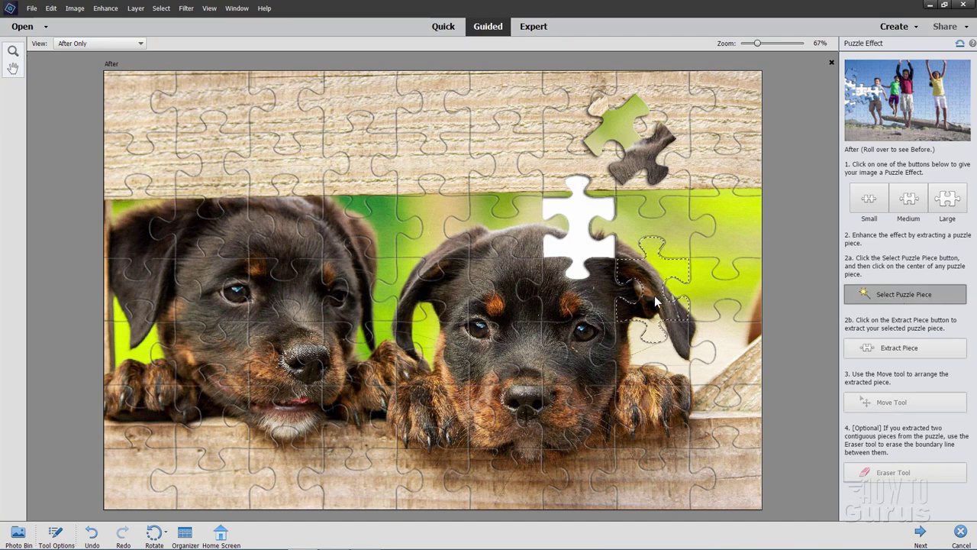
{"action": "left_click", "coordinate": [903, 348]}
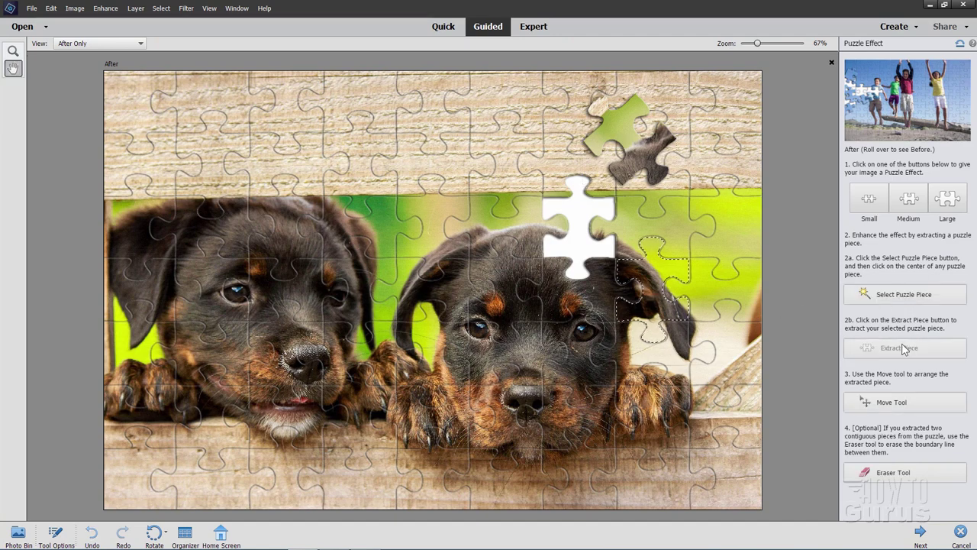
{"action": "left_click_drag", "start_coordinate": [459, 302], "coordinate": [699, 167]}
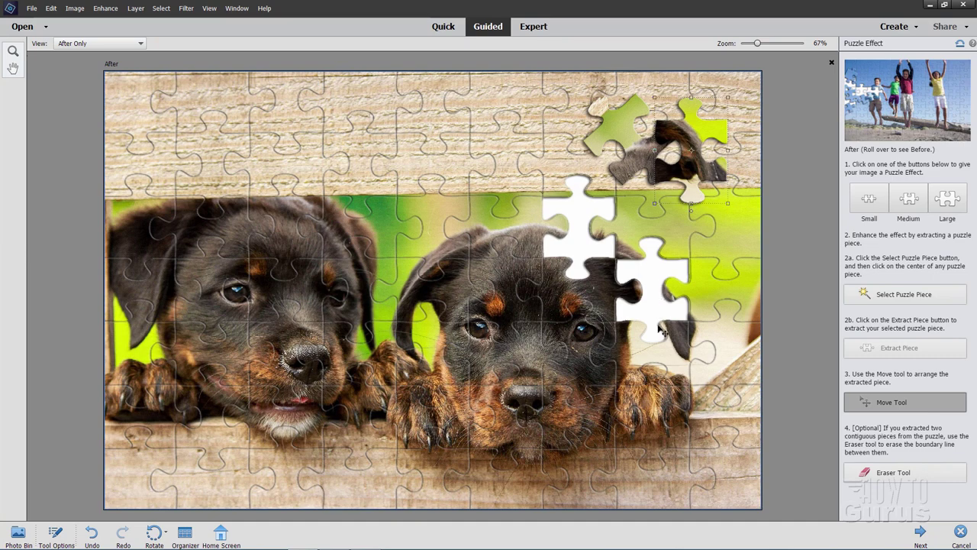
- Extract the piece at the photo's right edge and move it onto the top wood
{"action": "left_click", "coordinate": [900, 298]}
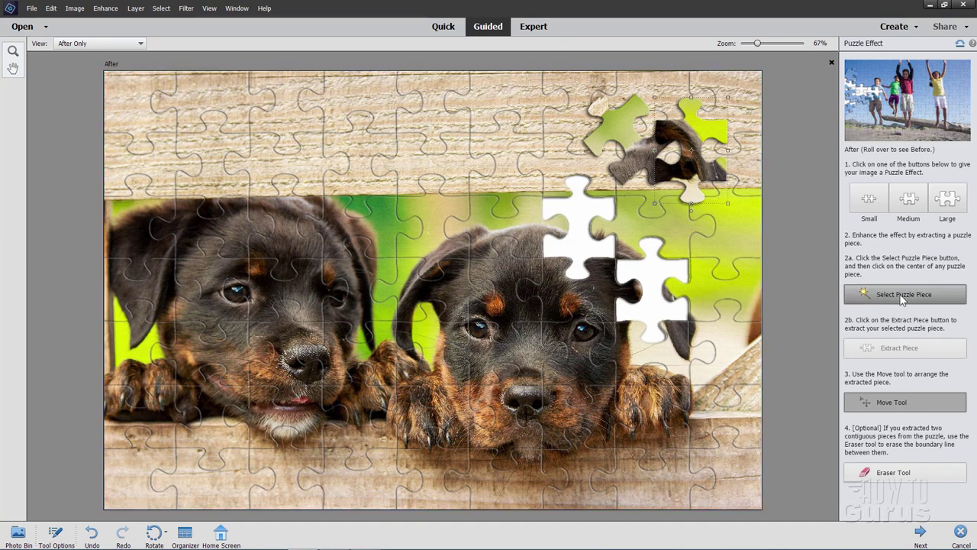
{"action": "left_click", "coordinate": [719, 288]}
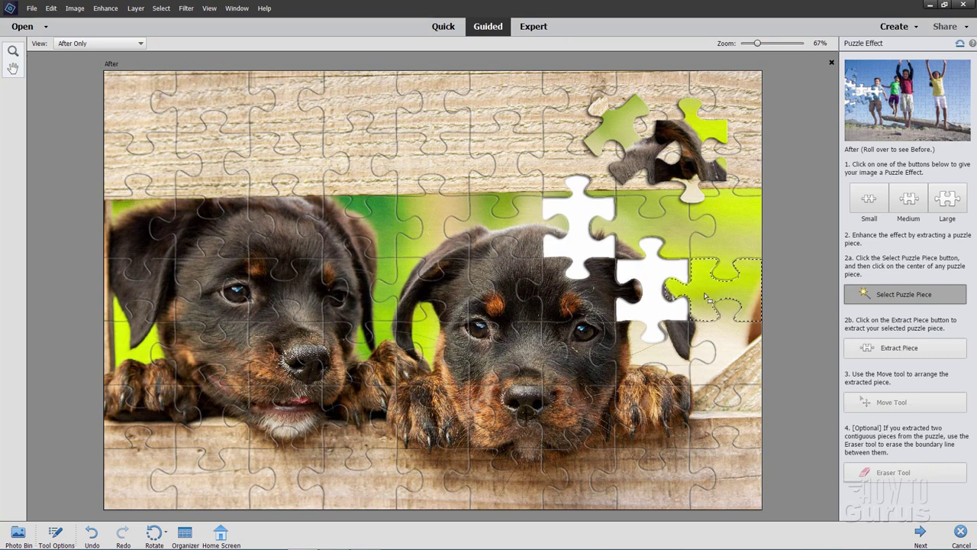
{"action": "left_click", "coordinate": [901, 347]}
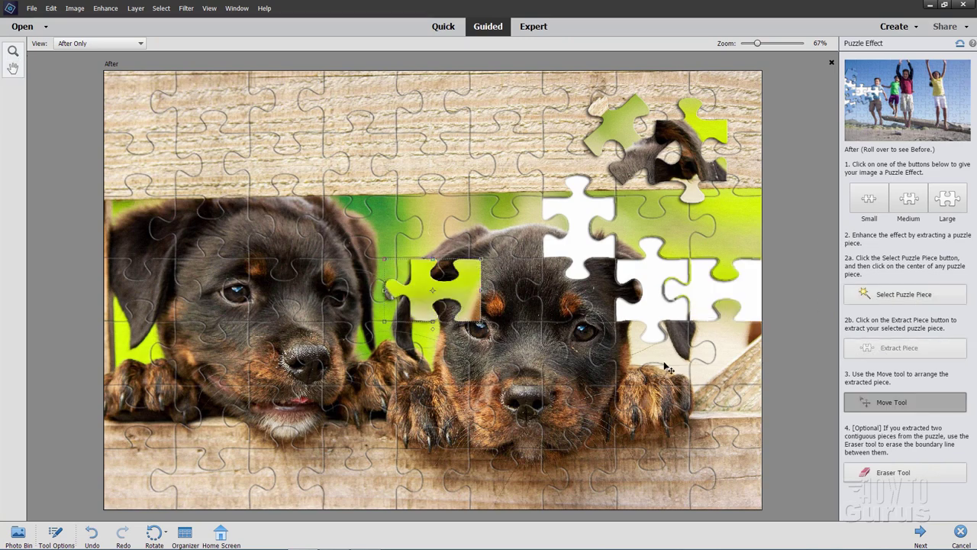
{"action": "left_click_drag", "start_coordinate": [422, 290], "coordinate": [474, 109]}
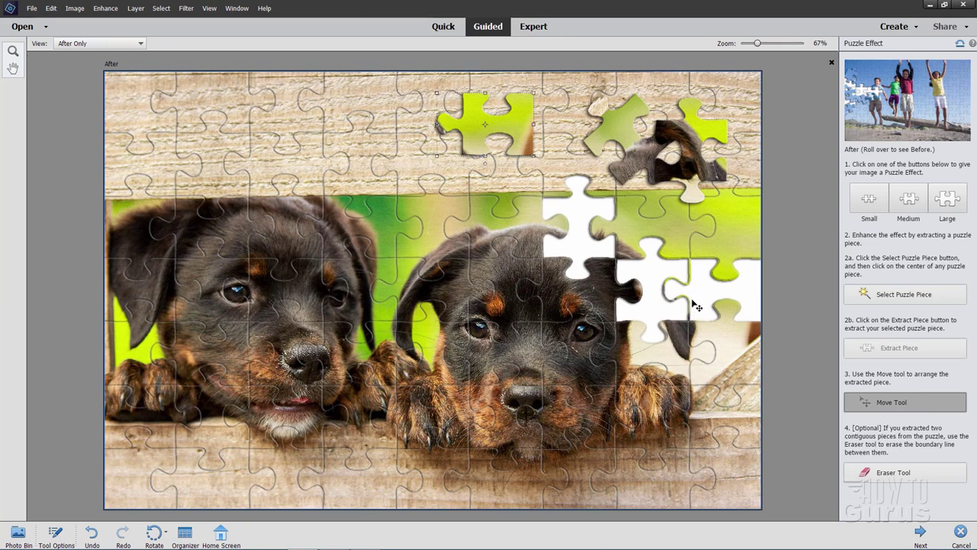
- Erase the line between the adjoining right-hand holes with an enlarged brush to merge them
{"action": "left_click", "coordinate": [889, 473]}
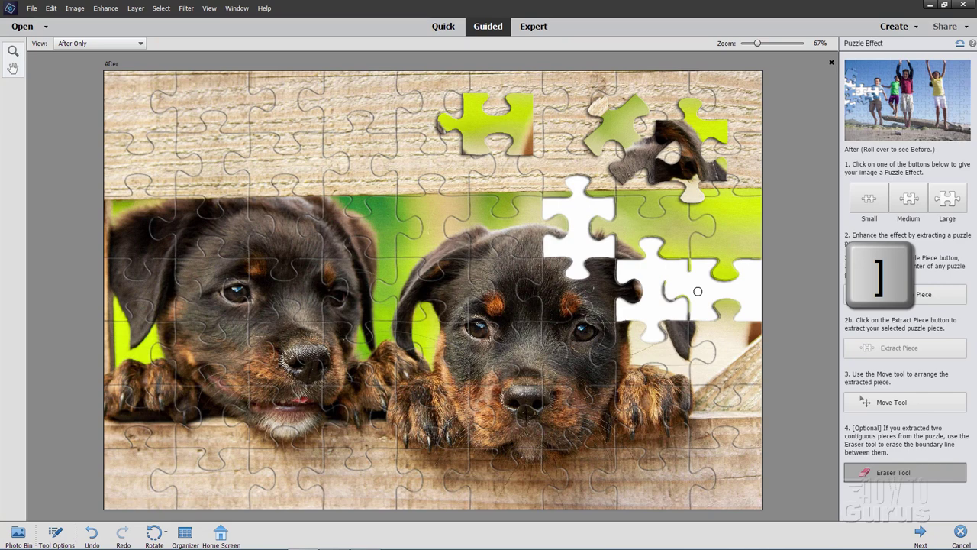
{"action": "key", "text": "bracketright"}
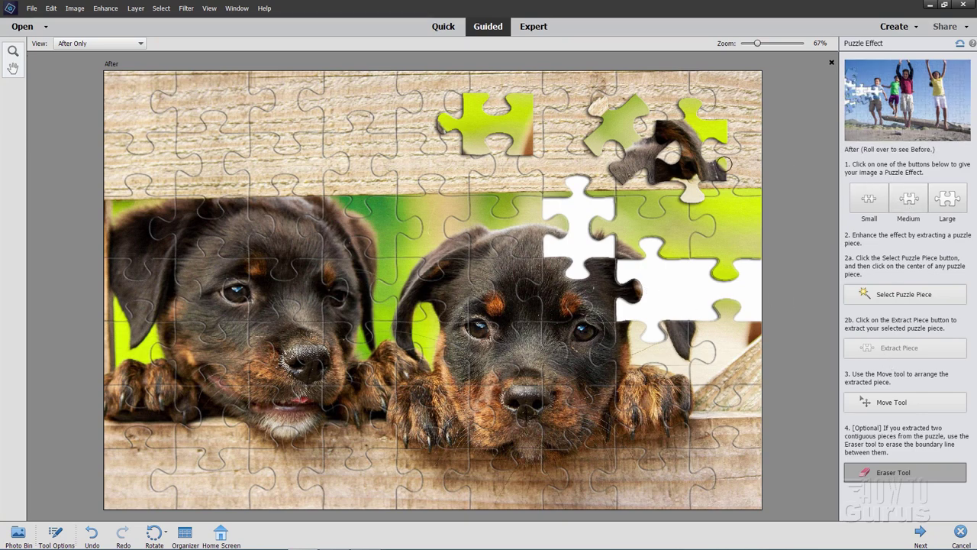
- Continue the puzzle in Expert mode and toggle the photo and JigsawPuzzleGrid layers to inspect them
{"action": "left_click", "coordinate": [921, 535]}
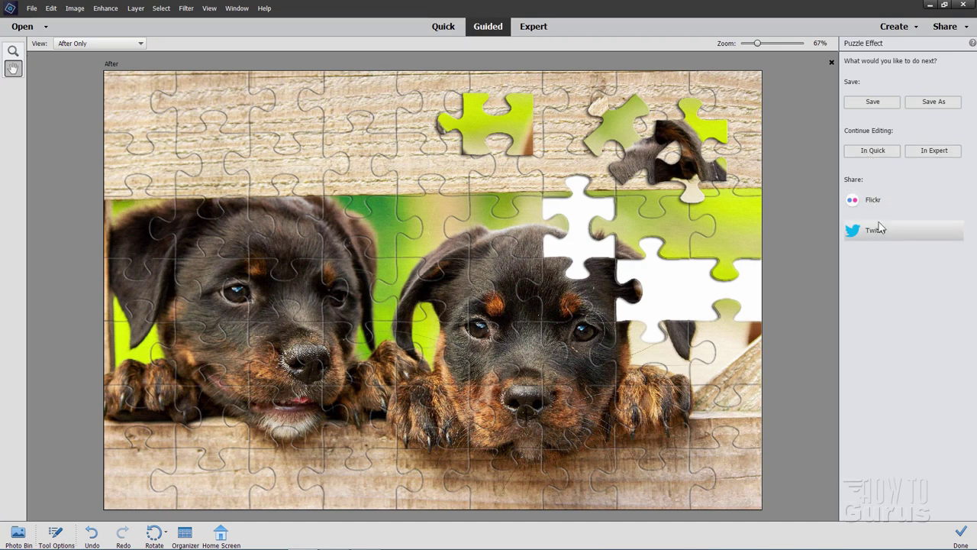
{"action": "left_click", "coordinate": [940, 151]}
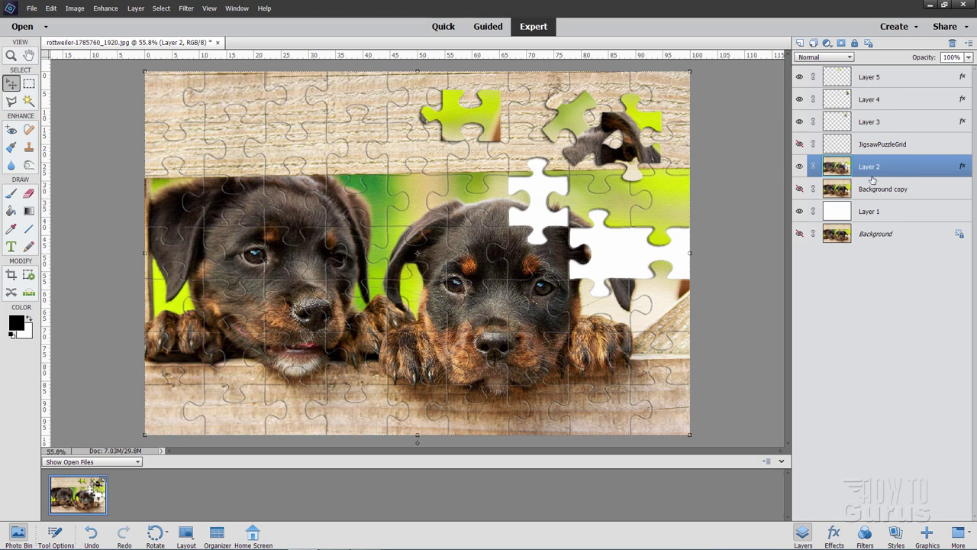
{"action": "left_click", "coordinate": [799, 167]}
{"action": "left_click", "coordinate": [799, 167]}
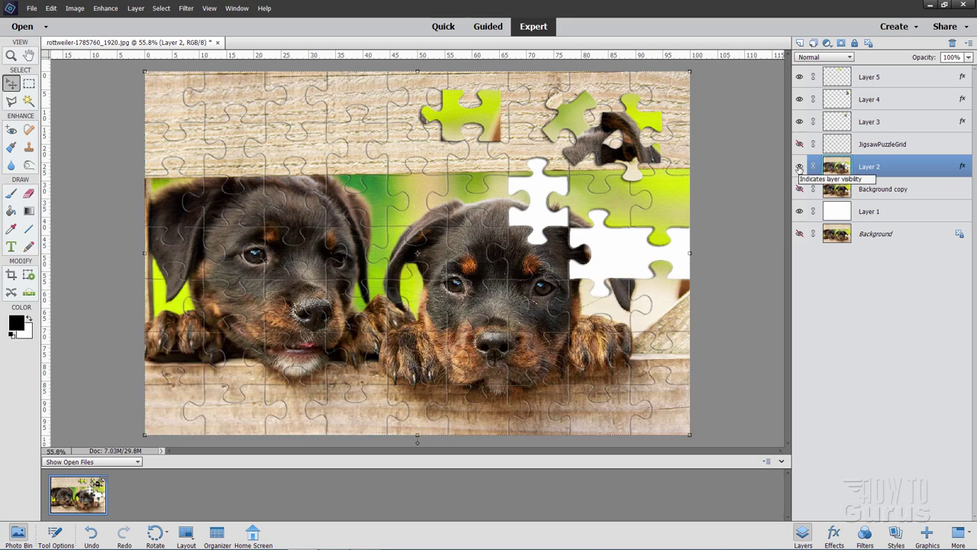
{"action": "left_click", "coordinate": [799, 167]}
{"action": "left_click", "coordinate": [800, 144]}
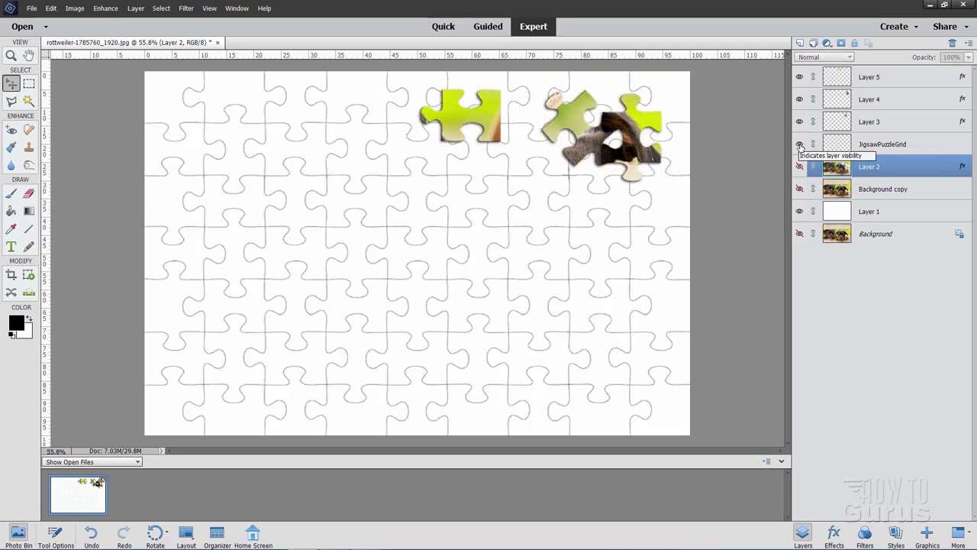
{"action": "left_click", "coordinate": [799, 145]}
{"action": "left_click", "coordinate": [800, 168]}
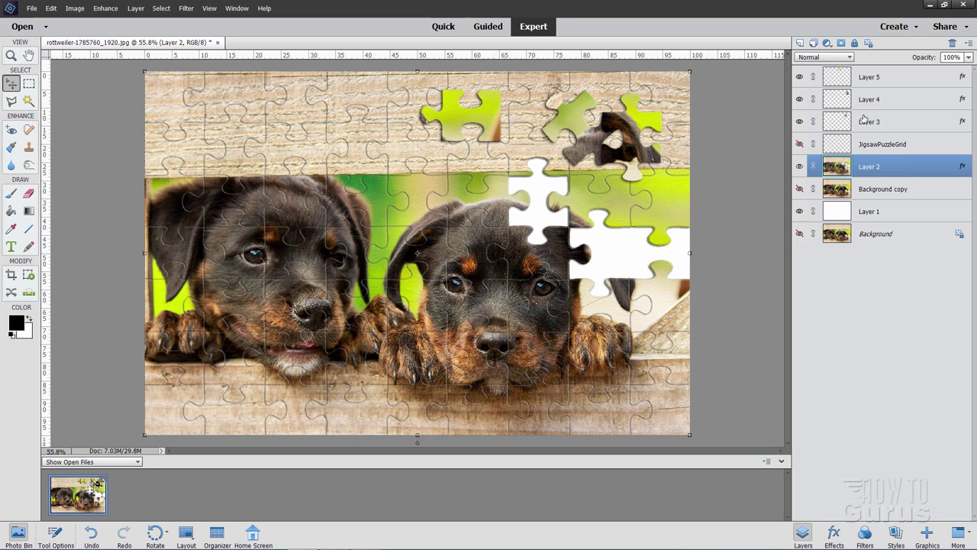
- Select the Layer 3 puzzle piece and move it down and left
{"action": "left_click", "coordinate": [800, 122]}
{"action": "left_click", "coordinate": [800, 122]}
{"action": "left_click", "coordinate": [799, 122]}
{"action": "left_click", "coordinate": [800, 122]}
{"action": "left_click", "coordinate": [799, 122]}
{"action": "left_click", "coordinate": [800, 122]}
{"action": "left_click", "coordinate": [883, 124]}
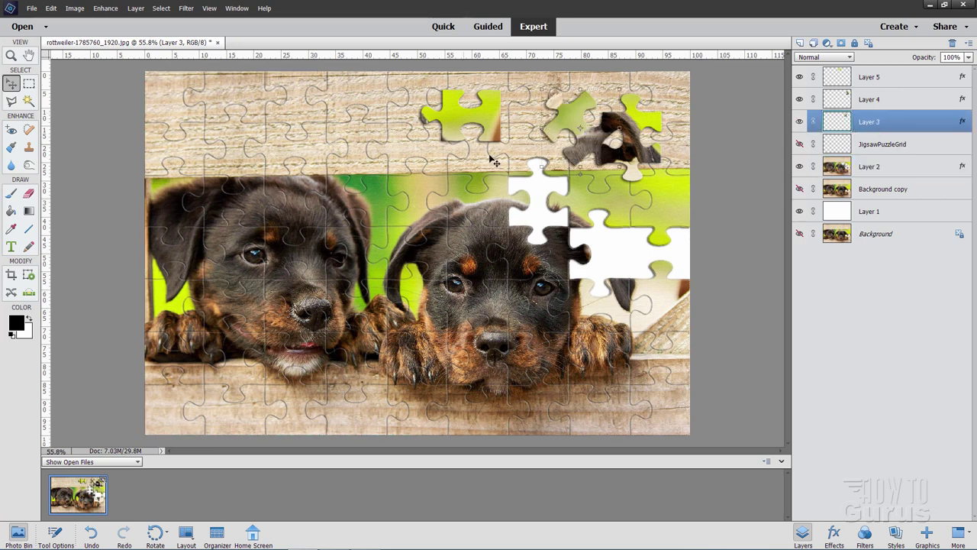
{"action": "left_click_drag", "start_coordinate": [554, 134], "coordinate": [553, 172]}
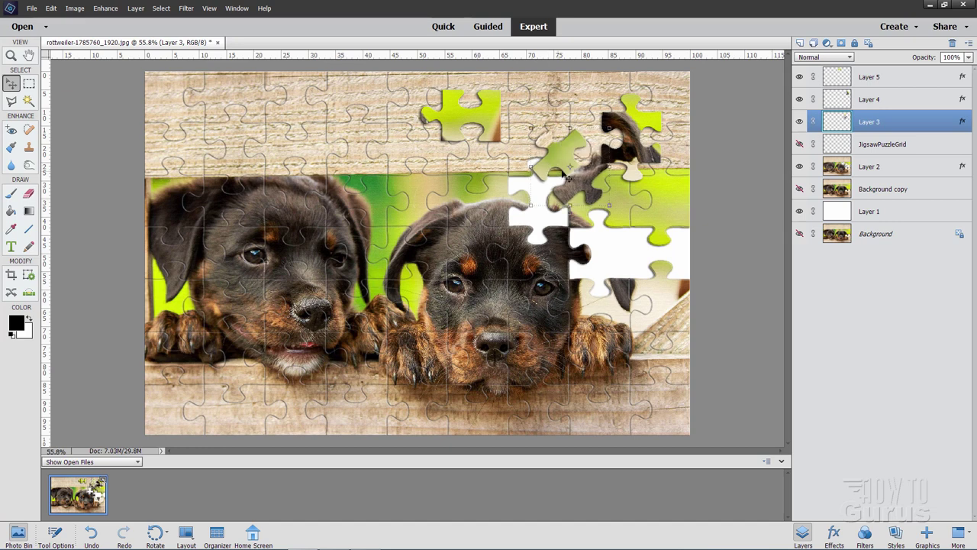
- Select the Layer 4 piece and tilt it about 16 degrees
{"action": "left_click", "coordinate": [869, 102]}
{"action": "left_click", "coordinate": [799, 100]}
{"action": "left_click", "coordinate": [799, 100]}
{"action": "left_click", "coordinate": [800, 100]}
{"action": "left_click", "coordinate": [799, 100]}
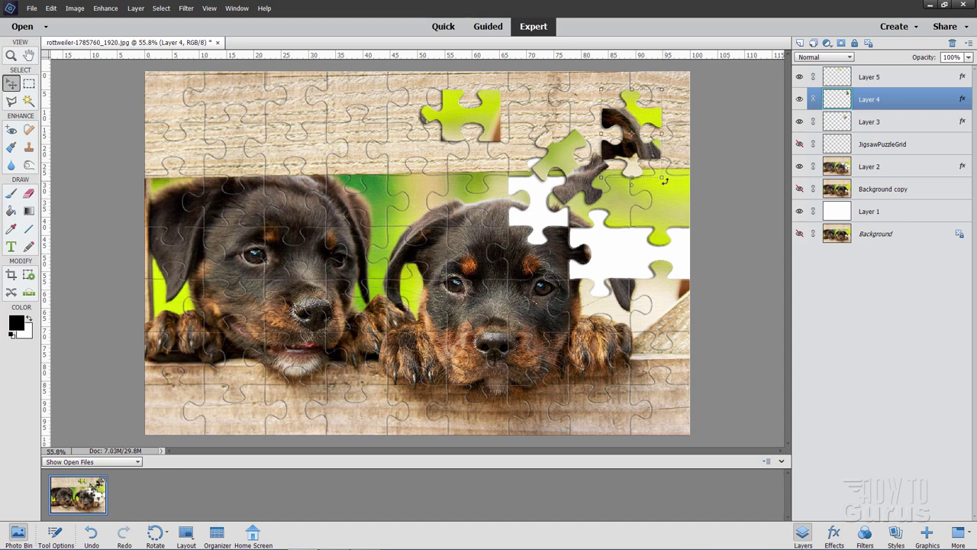
{"action": "left_click_drag", "start_coordinate": [664, 181], "coordinate": [631, 173]}
{"action": "left_click", "coordinate": [596, 204]}
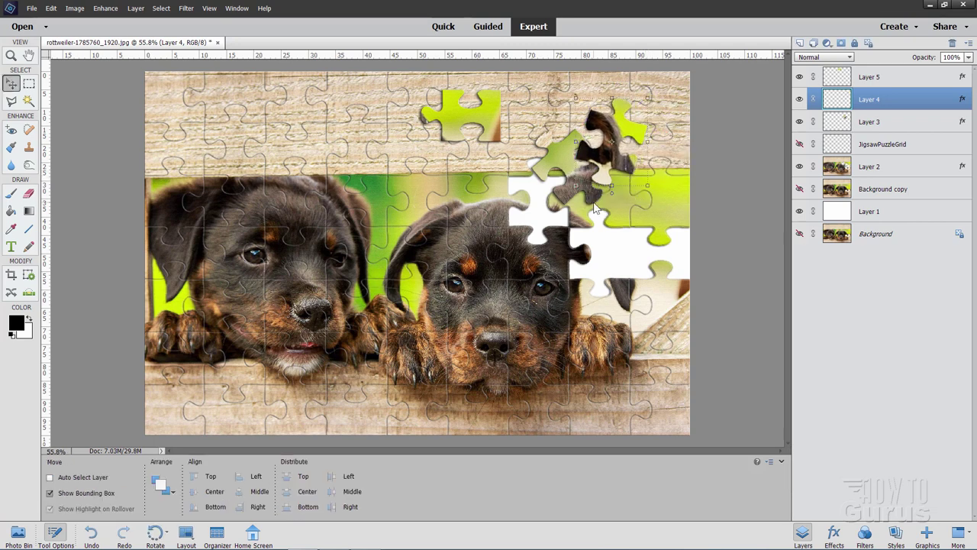
- Select the green Layer 5 piece, move it right and tilt it
{"action": "left_click", "coordinate": [870, 77]}
{"action": "left_click", "coordinate": [800, 77]}
{"action": "left_click", "coordinate": [799, 78]}
{"action": "left_click", "coordinate": [800, 77]}
{"action": "left_click", "coordinate": [800, 77]}
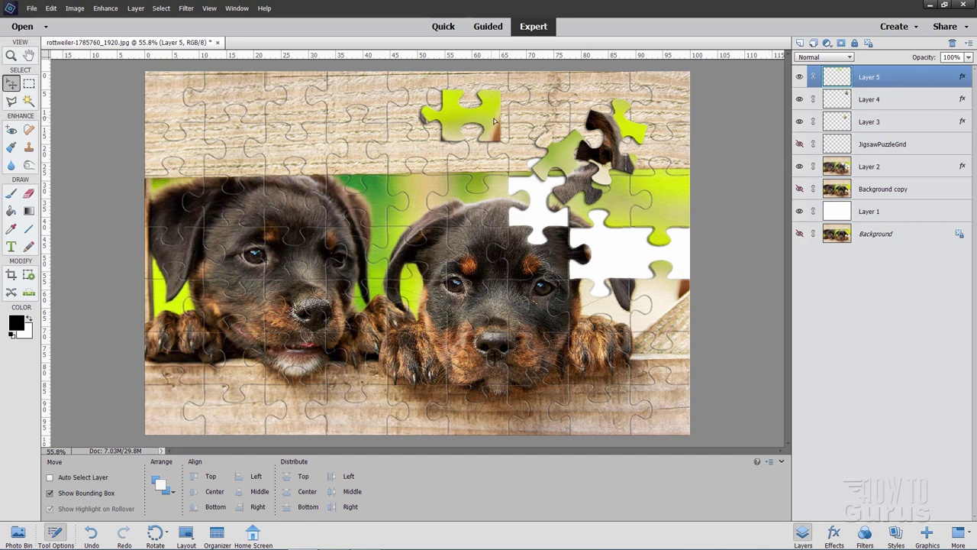
{"action": "mouse_move", "coordinate": [498, 121]}
{"action": "left_mouse_down"}
{"action": "mouse_move", "coordinate": [527, 137]}
{"action": "mouse_move", "coordinate": [530, 125]}
{"action": "mouse_move", "coordinate": [512, 115]}
{"action": "left_mouse_up"}
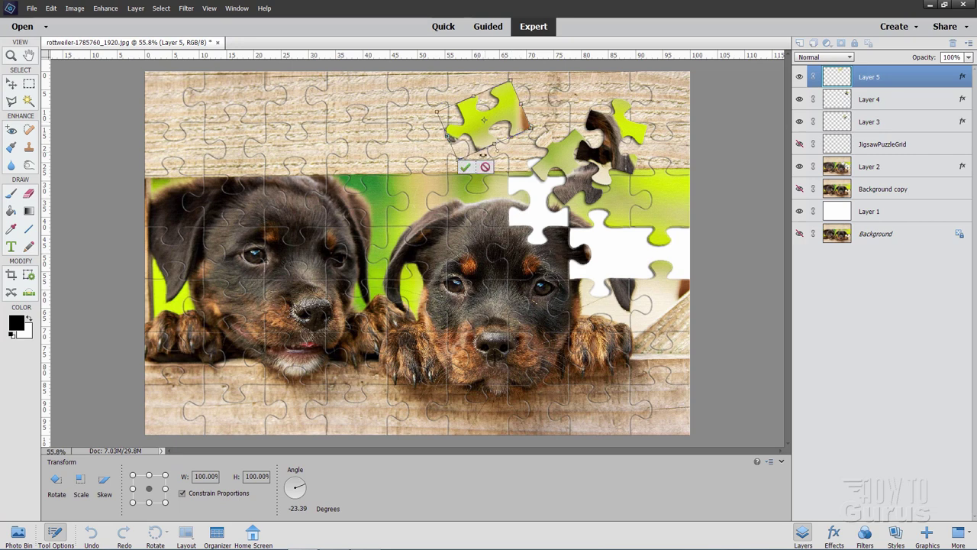
{"action": "left_click", "coordinate": [465, 167]}
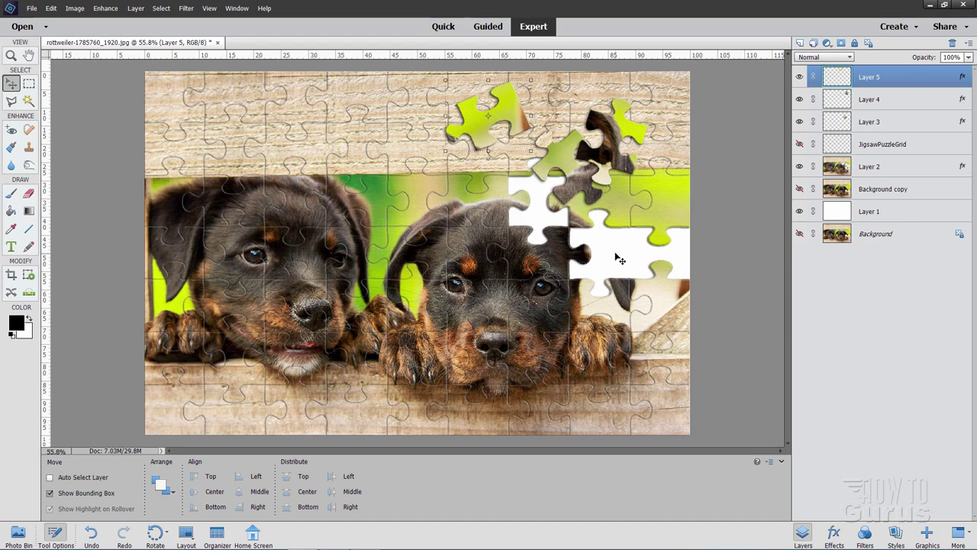
- Save the layered puzzle as rottweiler-1785760_1920.psd
{"action": "left_click", "coordinate": [31, 9]}
{"action": "left_click", "coordinate": [55, 102]}
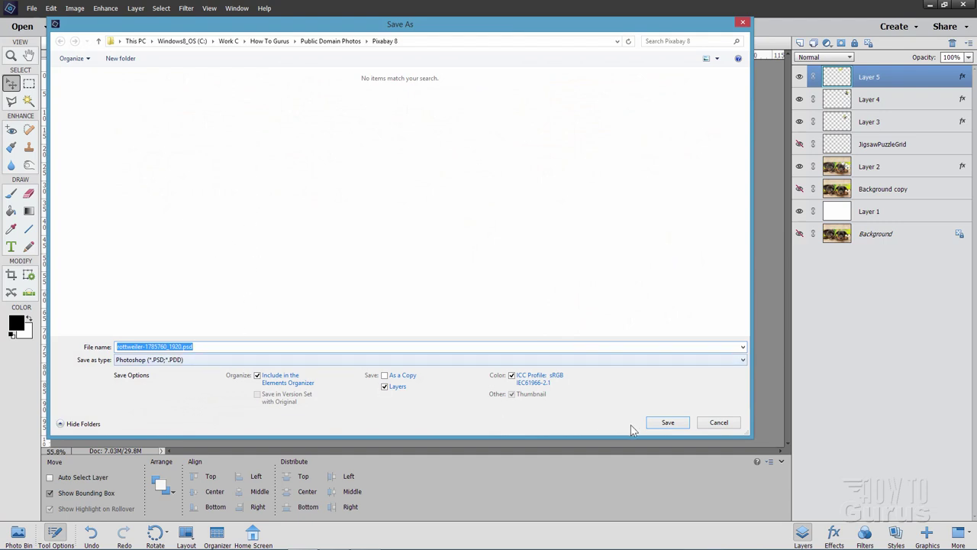
{"action": "left_click", "coordinate": [669, 423]}
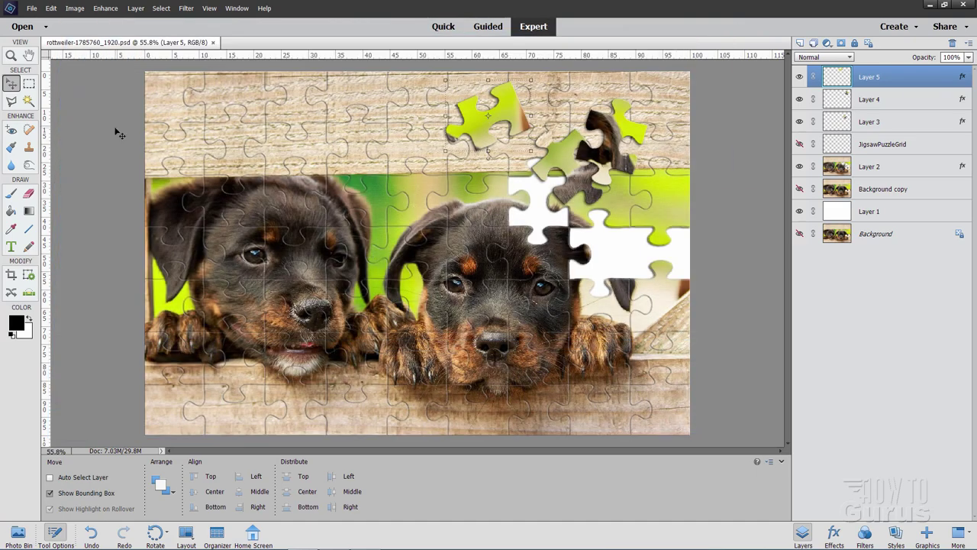
- Save a JPEG copy named 'puzzle piece.jpg', accepting the default JPEG options
{"action": "left_click", "coordinate": [32, 8]}
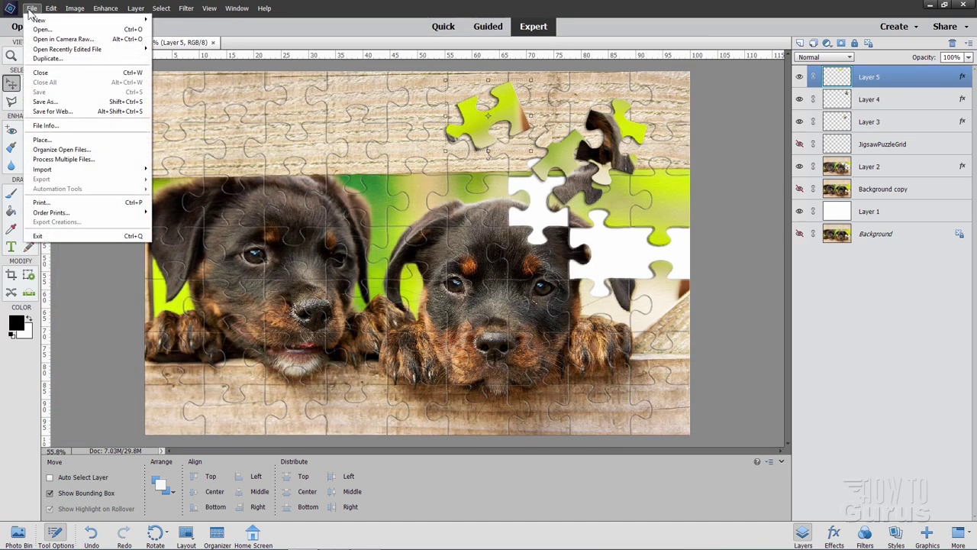
{"action": "left_click", "coordinate": [59, 102]}
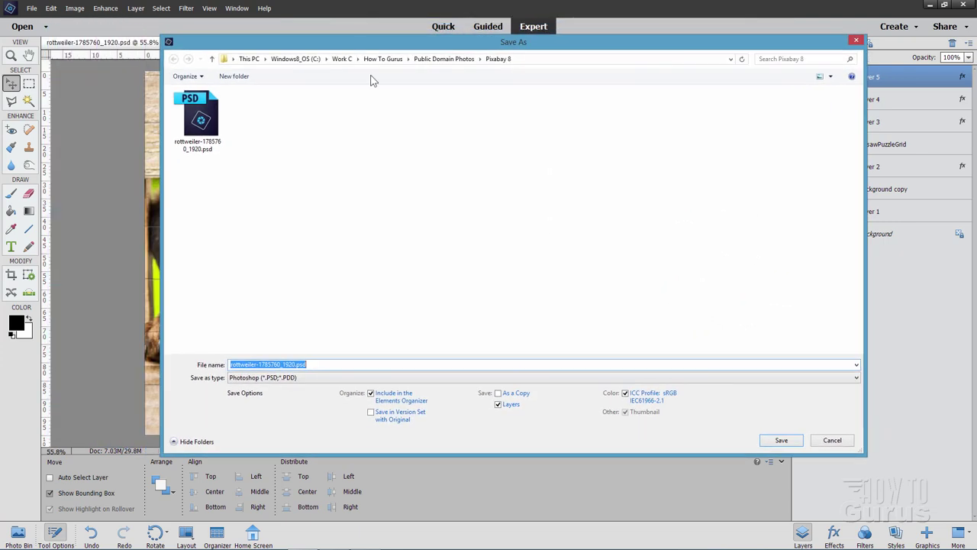
{"action": "left_click", "coordinate": [277, 378]}
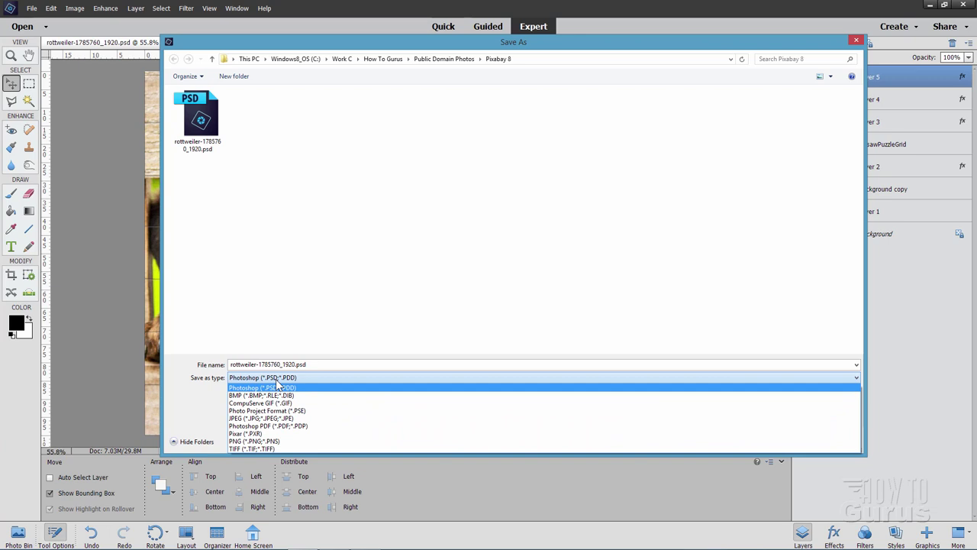
{"action": "left_click", "coordinate": [250, 418]}
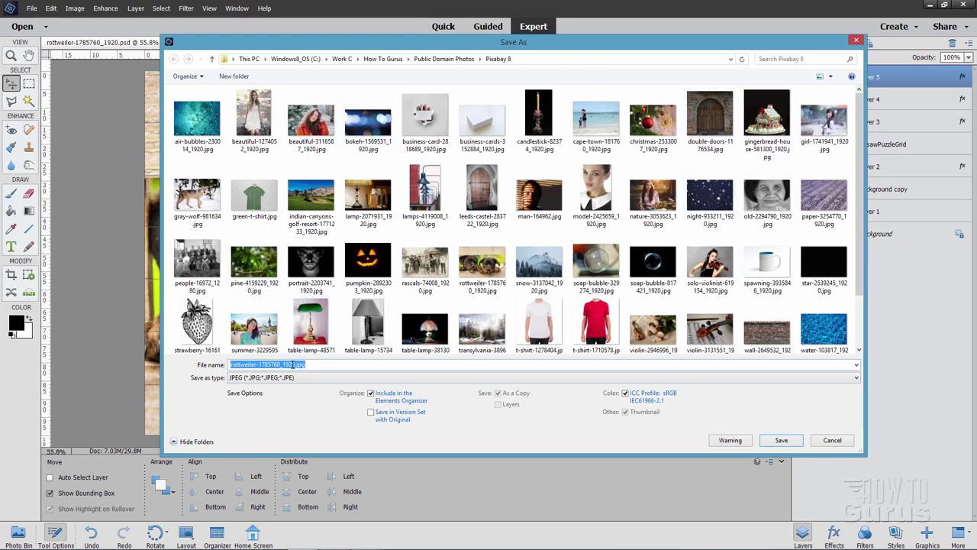
{"action": "left_click", "coordinate": [297, 365]}
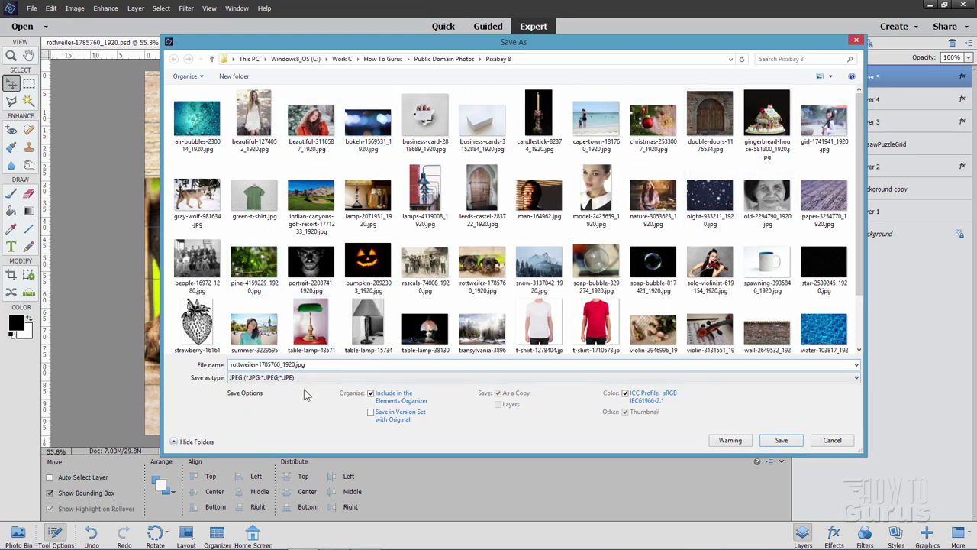
{"action": "key", "text": "BackSpace"}
{"action": "key", "text": "BackSpace"}
{"action": "key", "text": "BackSpace"}
{"action": "key", "text": "BackSpace"}
{"action": "key", "text": "BackSpace"}
{"action": "key", "text": "BackSpace"}
{"action": "key", "text": "BackSpace"}
{"action": "key", "text": "BackSpace"}
{"action": "key", "text": "BackSpace"}
{"action": "key", "text": "BackSpace"}
{"action": "key", "text": "BackSpace"}
{"action": "key", "text": "BackSpace"}
{"action": "key", "text": "BackSpace"}
{"action": "key", "text": "BackSpace"}
{"action": "key", "text": "BackSpace"}
{"action": "key", "text": "BackSpace"}
{"action": "key", "text": "BackSpace"}
{"action": "key", "text": "BackSpace"}
{"action": "key", "text": "BackSpace"}
{"action": "key", "text": "BackSpace"}
{"action": "type", "text": "puzzle piece"}
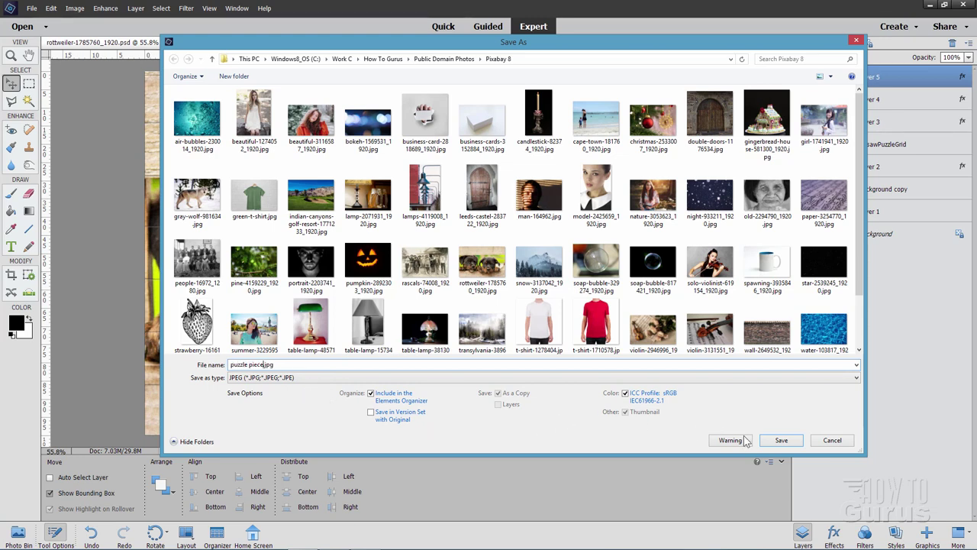
{"action": "left_click", "coordinate": [779, 441]}
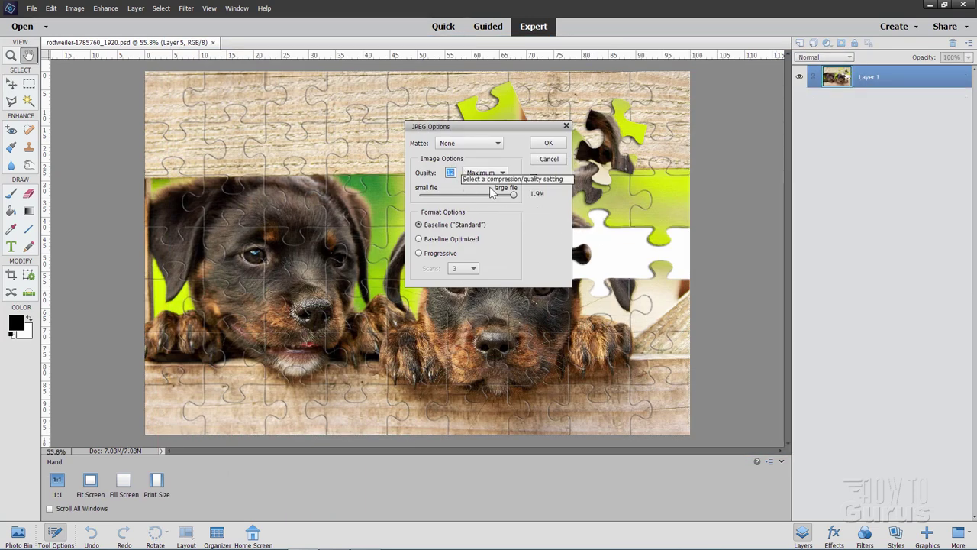
{"action": "left_click", "coordinate": [549, 144]}
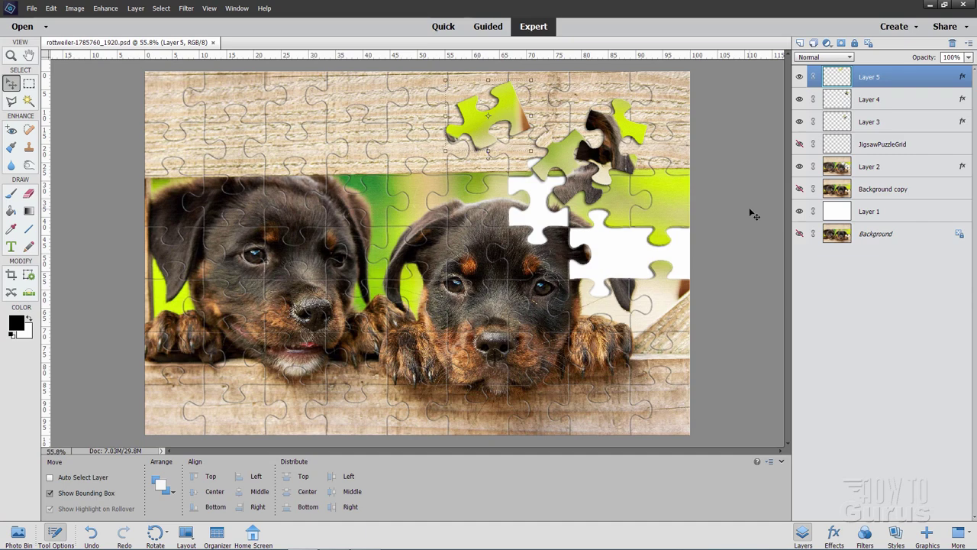
- Return to the Guided mode gallery showing the Fun Edits
{"action": "left_click", "coordinate": [493, 27]}
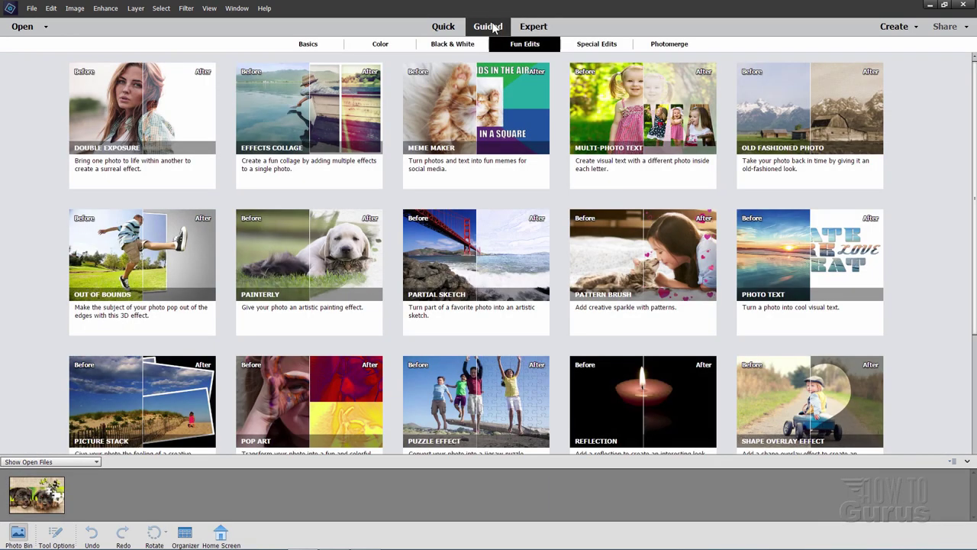